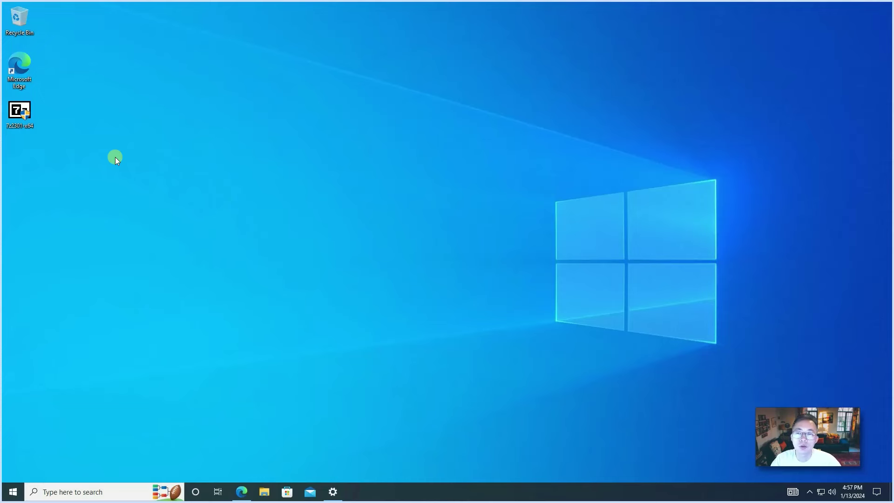
- Try to run the 7z2301-x64 installer from the desktop and decline the administrator elevation request
double_click(27, 112)
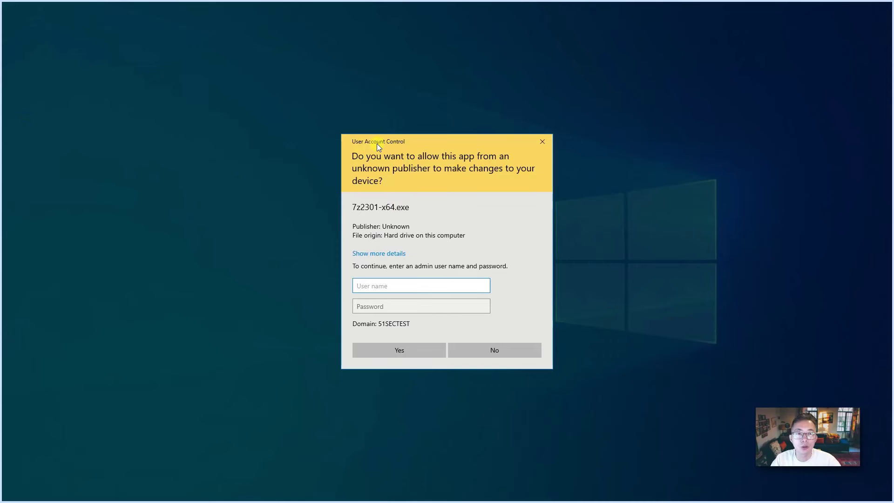
left_click(506, 353)
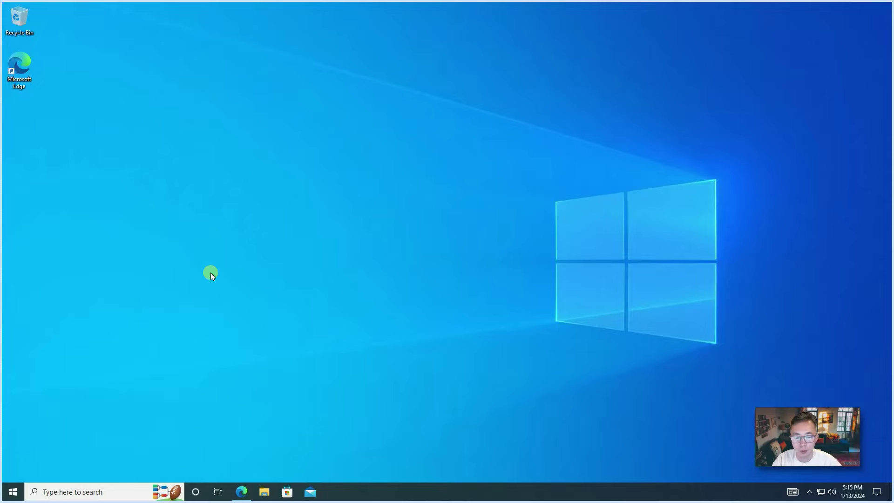
- Download the 64-bit x64 installer of 7-Zip 23.01 from 7-zip.org in Microsoft Edge and check the browser's downloads
left_click(241, 491)
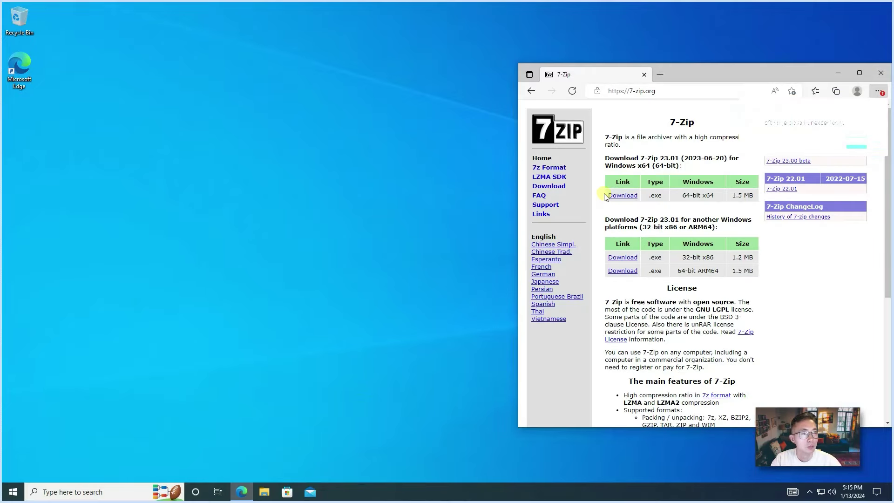
left_click_drag(731, 76, 465, 76)
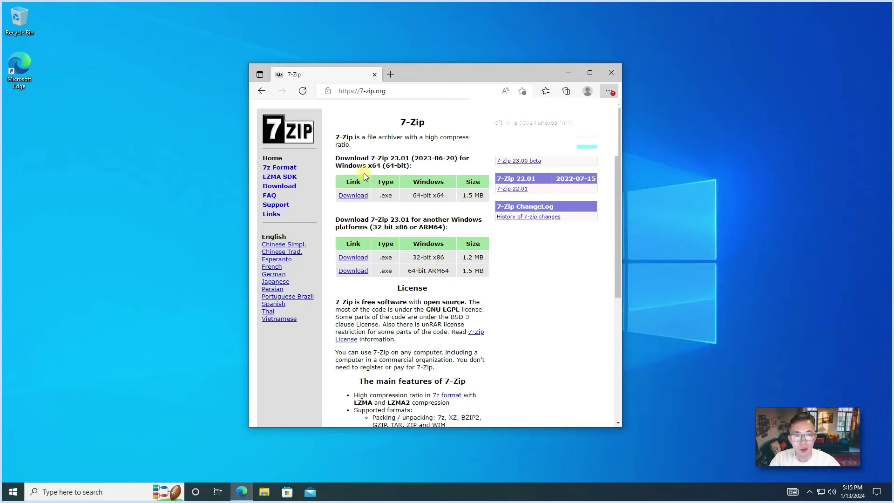
left_click(354, 196)
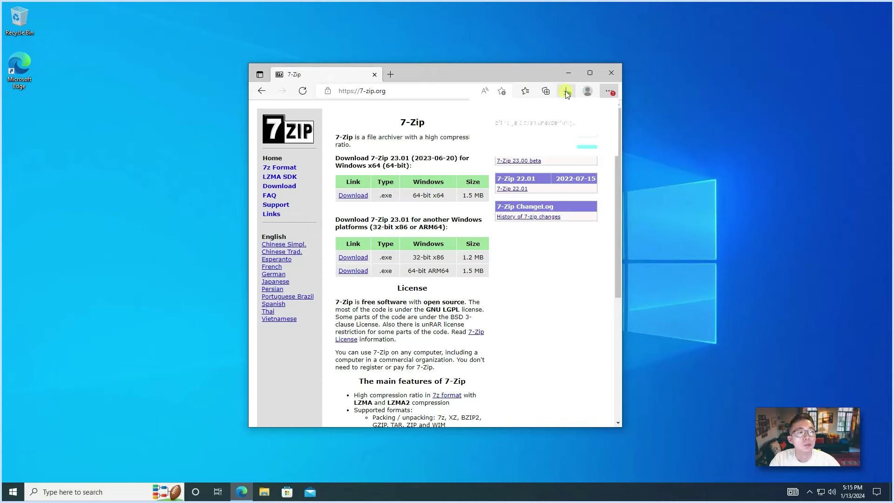
left_click(566, 92)
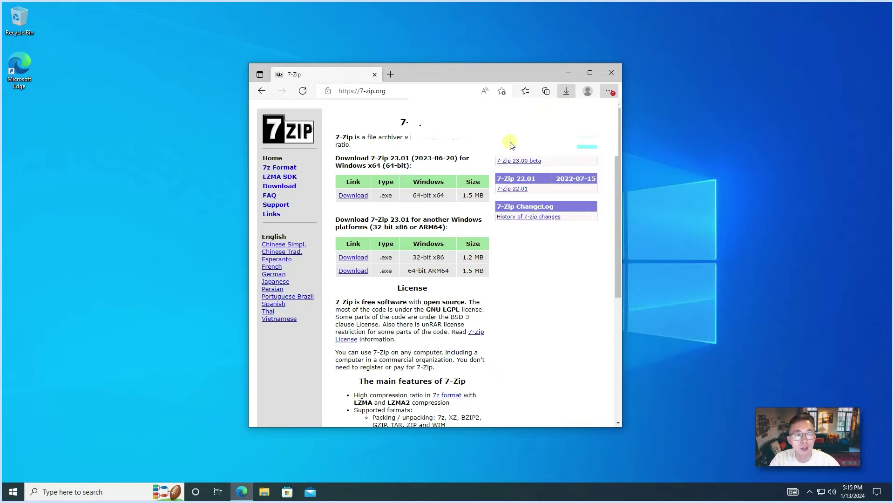
- Move the 7z2301-x64 installer from the Downloads folder to the desktop in File Explorer and close the open windows
left_click(552, 81)
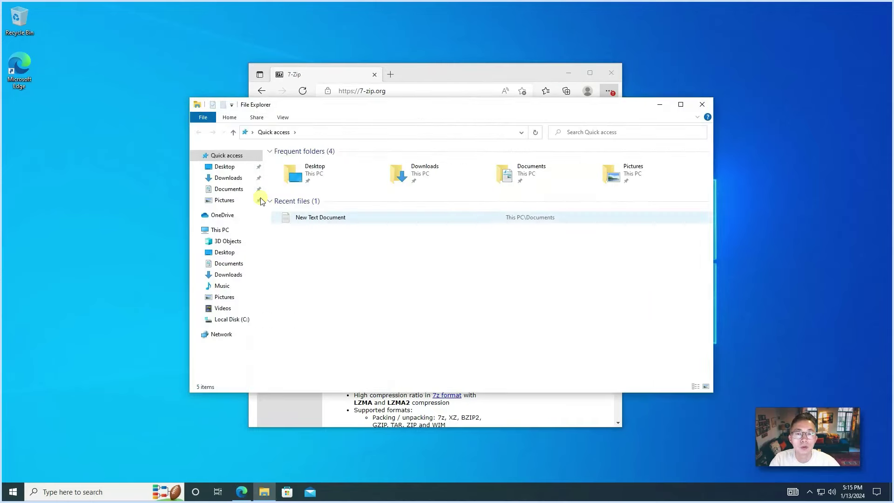
left_click(228, 177)
left_click_drag(307, 179, 66, 148)
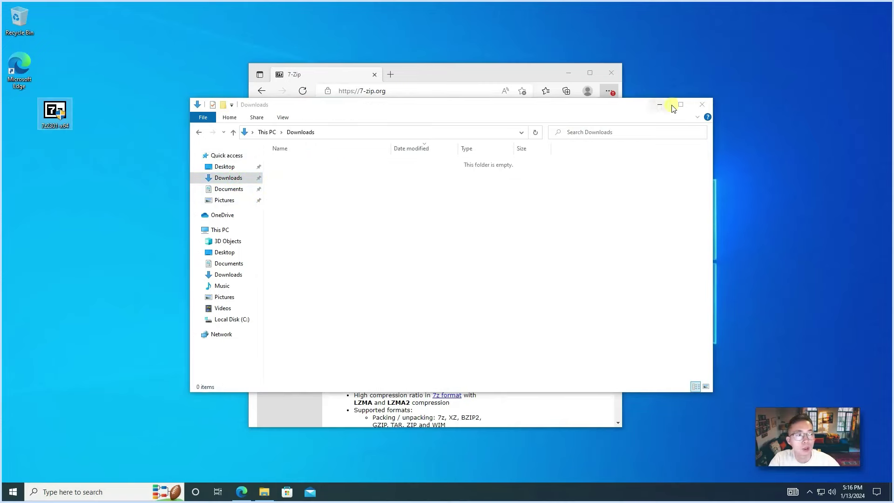
left_click(702, 104)
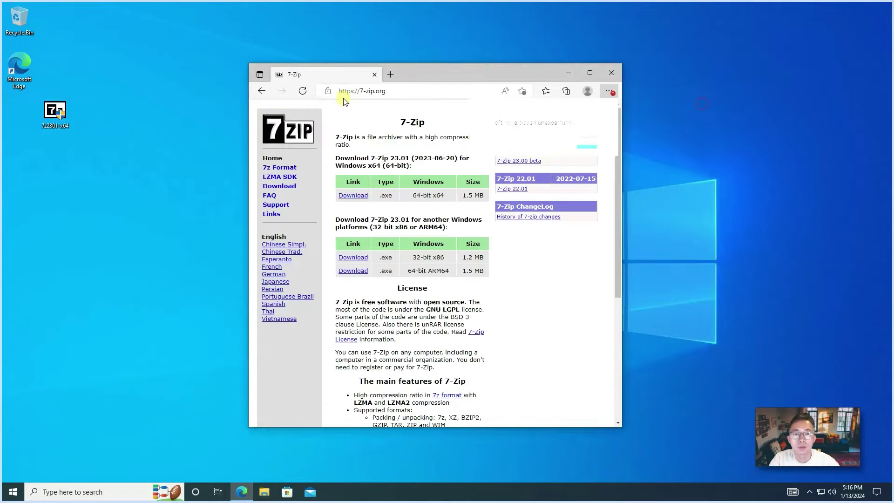
left_click(611, 73)
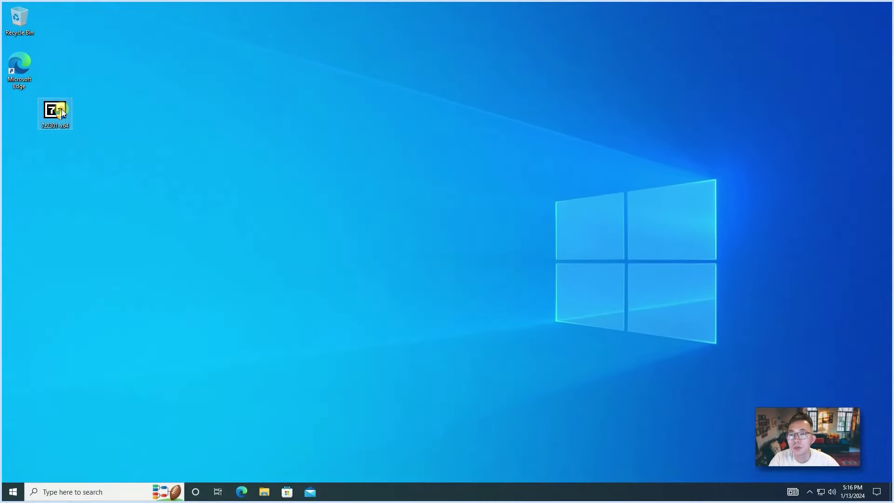
- Try to run the downloaded 7z2301-x64 installer, examine the request for admin credentials, and decline it
double_click(61, 112)
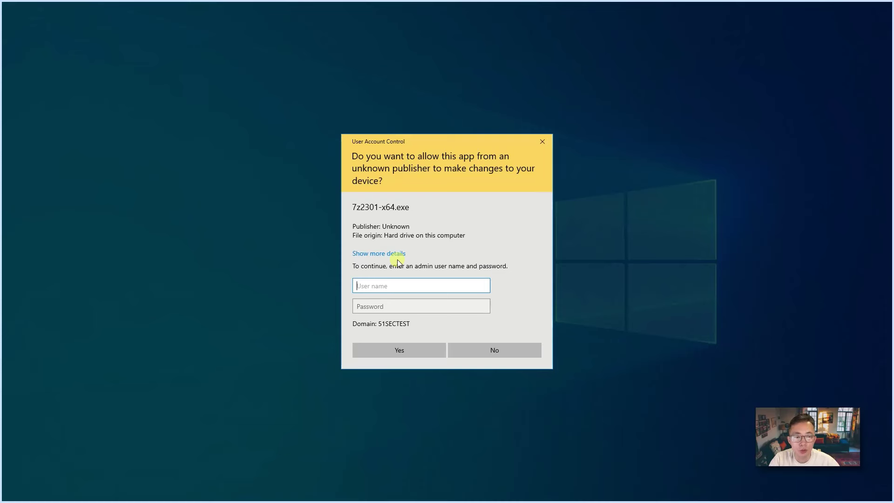
left_click_drag(418, 268, 485, 268)
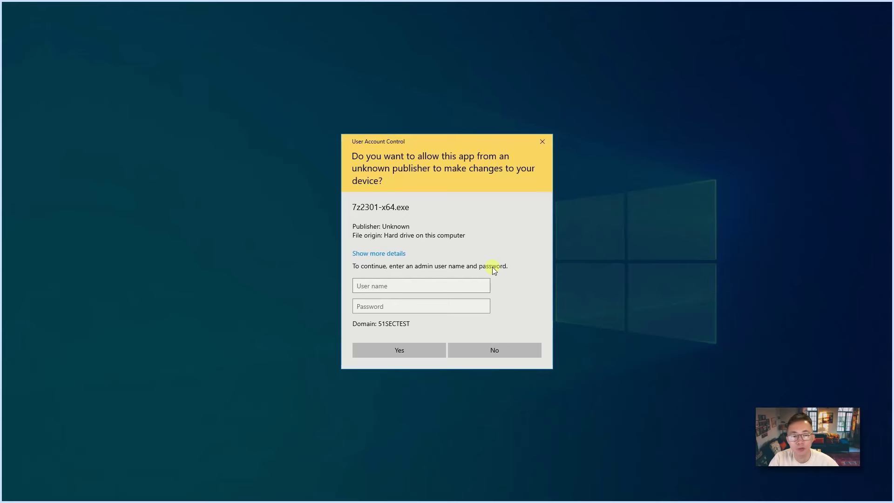
left_click(507, 348)
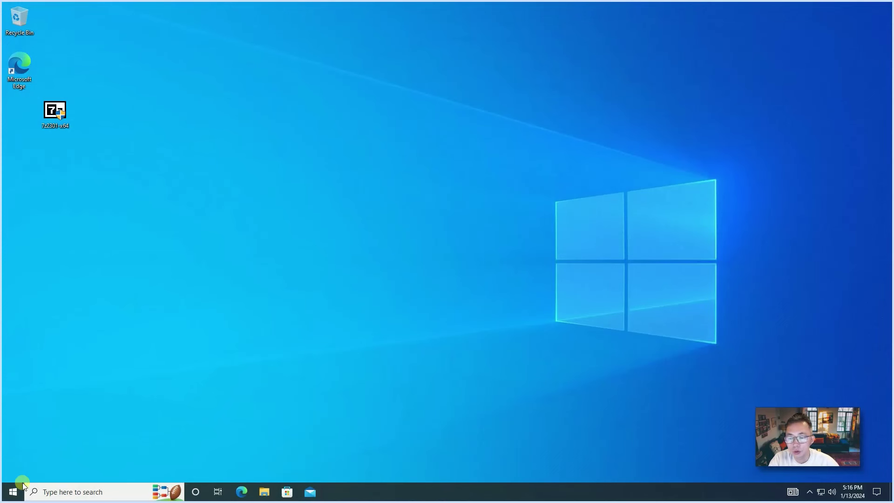
- Check the signed-in account and the computer's full device name on the system About page, and minimize Settings
left_click(13, 491)
left_click(72, 382)
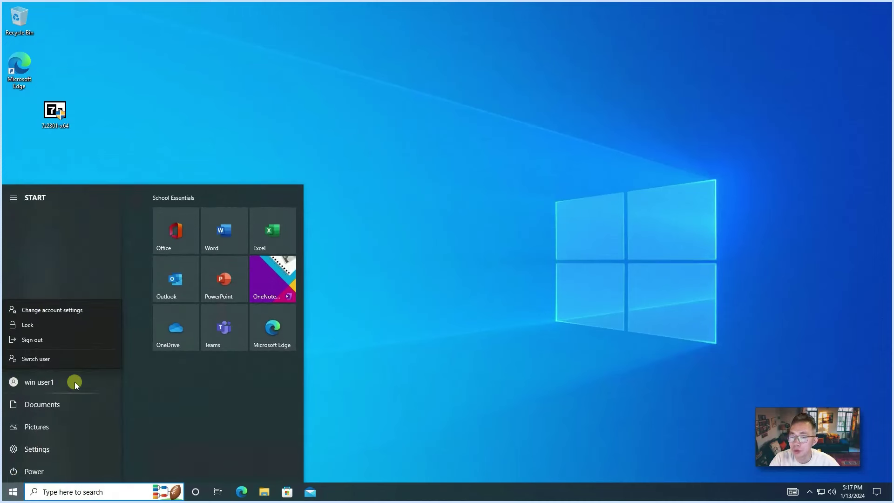
right_click(13, 492)
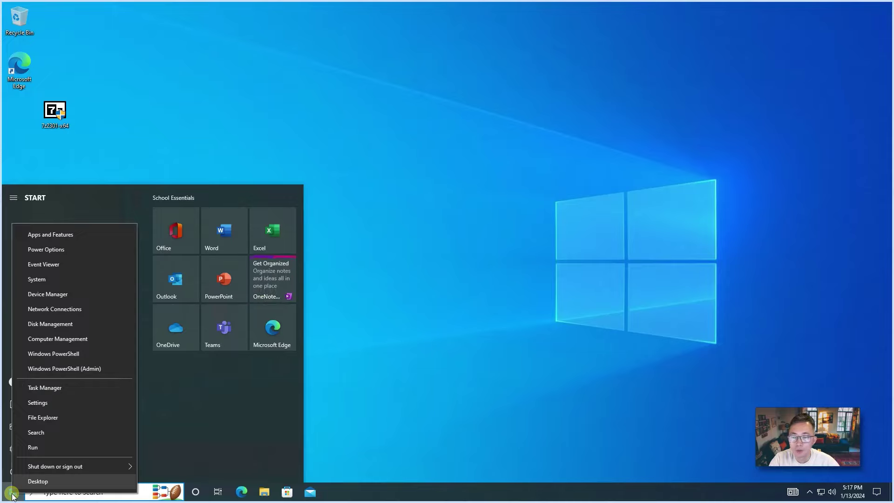
left_click(79, 281)
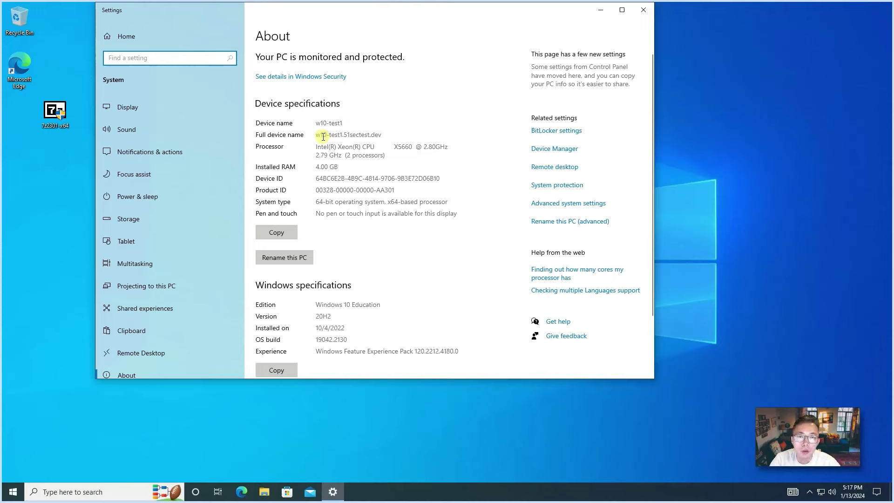
left_click_drag(319, 135, 388, 136)
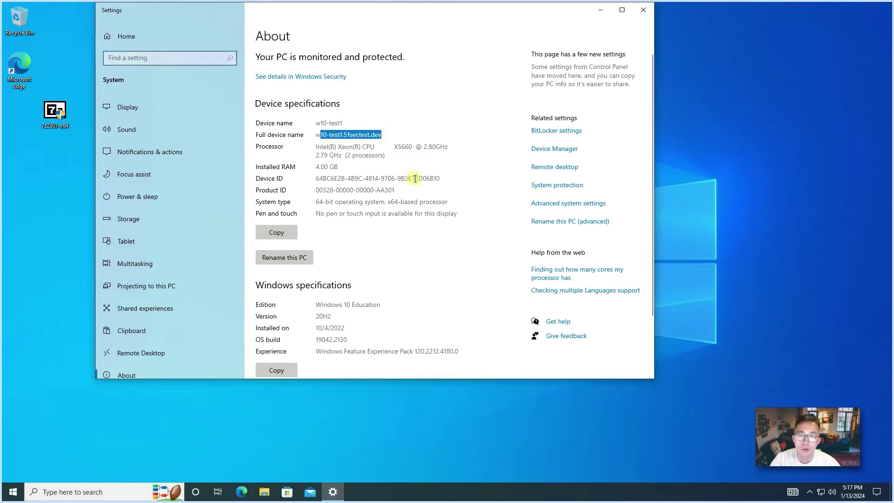
left_click(600, 10)
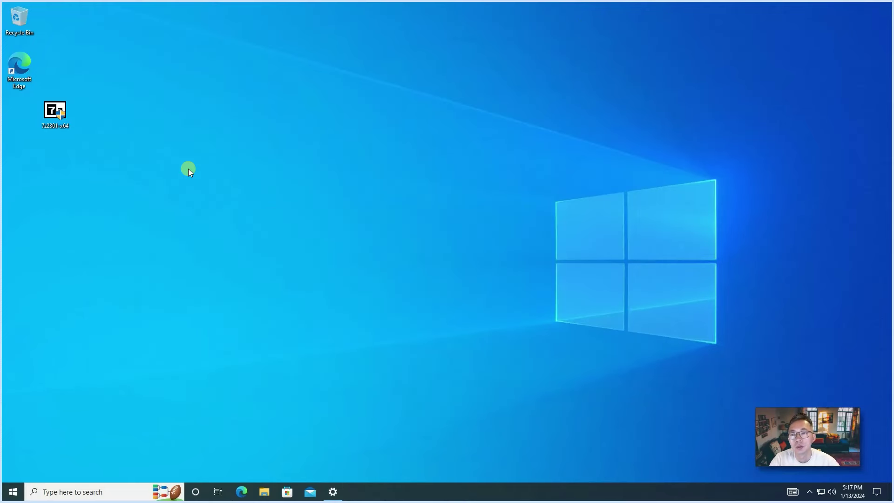
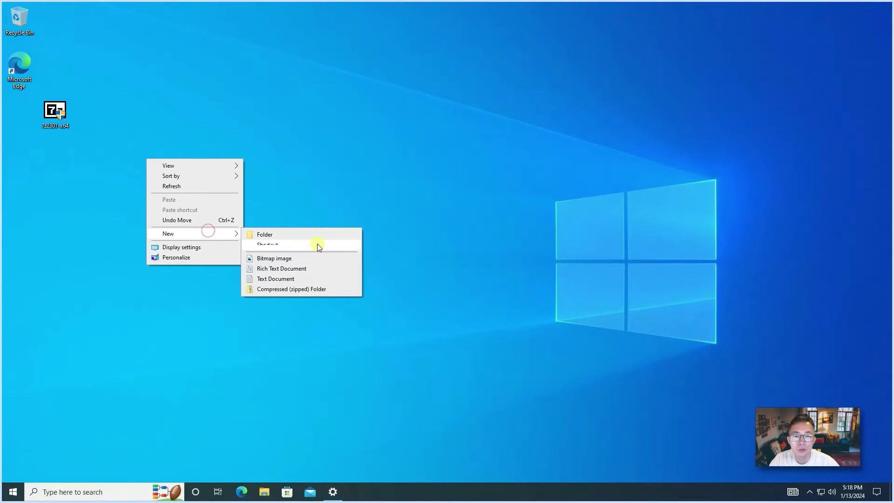
- Create a new text document on the desktop with its default name, open it in Notepad, and bring up the editing options in its empty text area
left_click(322, 278)
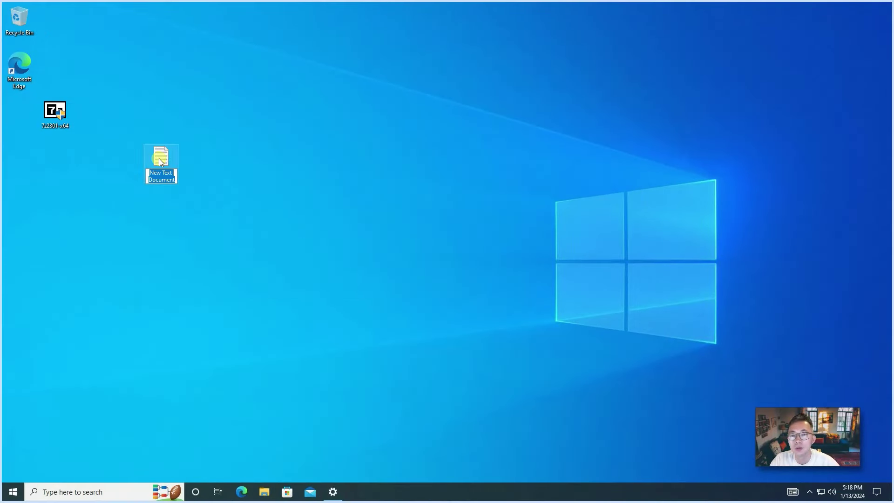
left_click(160, 162)
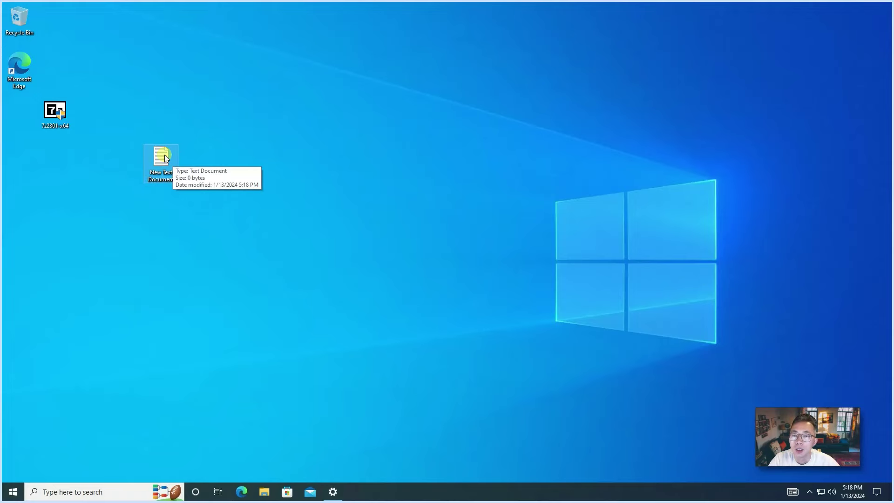
double_click(164, 156)
right_click(195, 119)
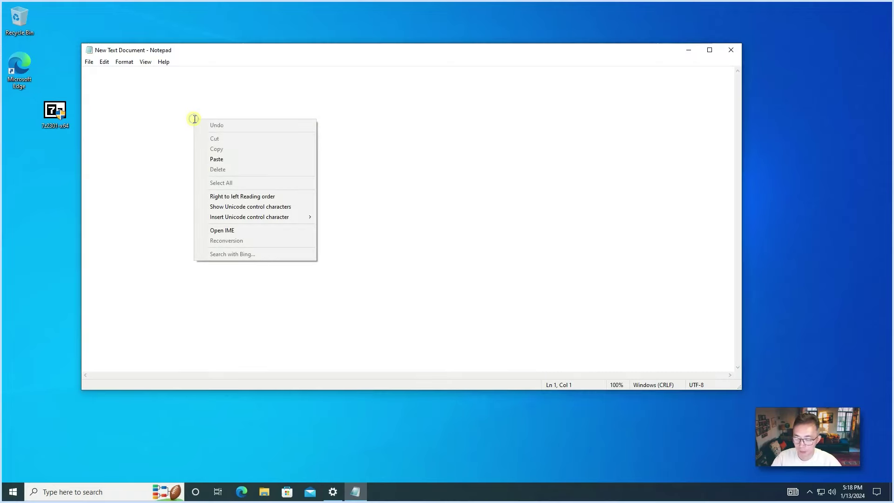
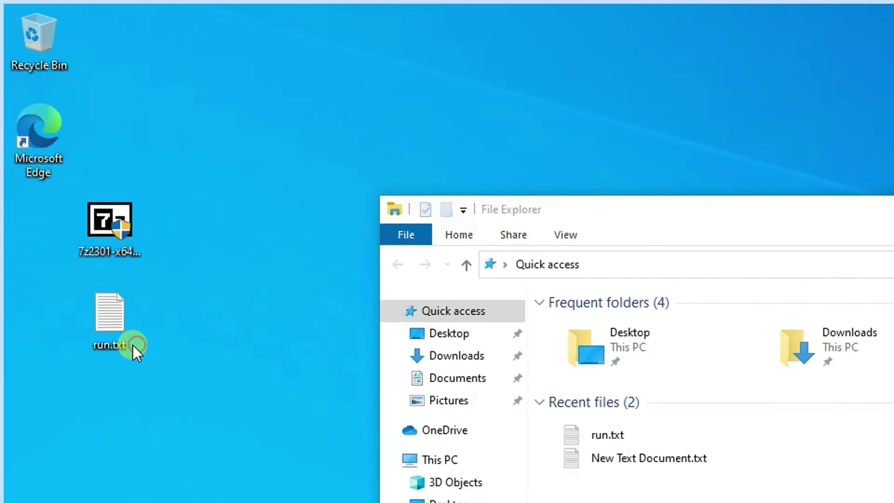
- Rename run.txt on the desktop to run.bat and accept the file extension change
left_click(128, 345)
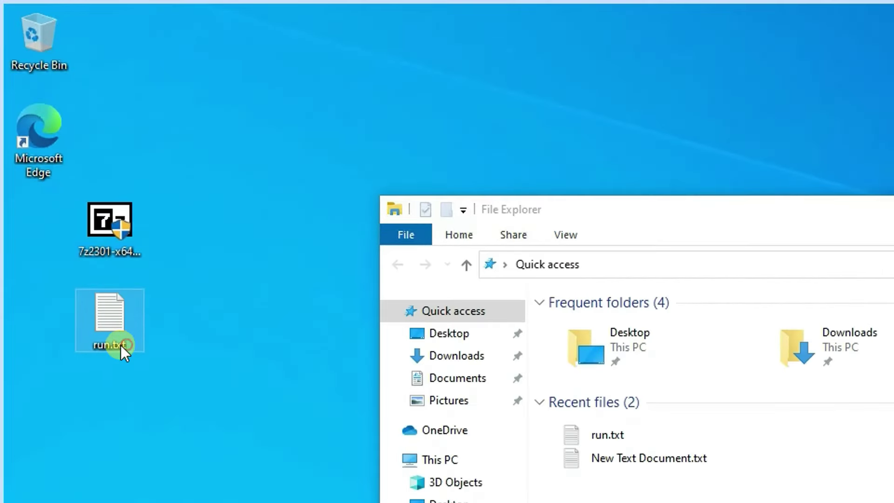
left_click(123, 345)
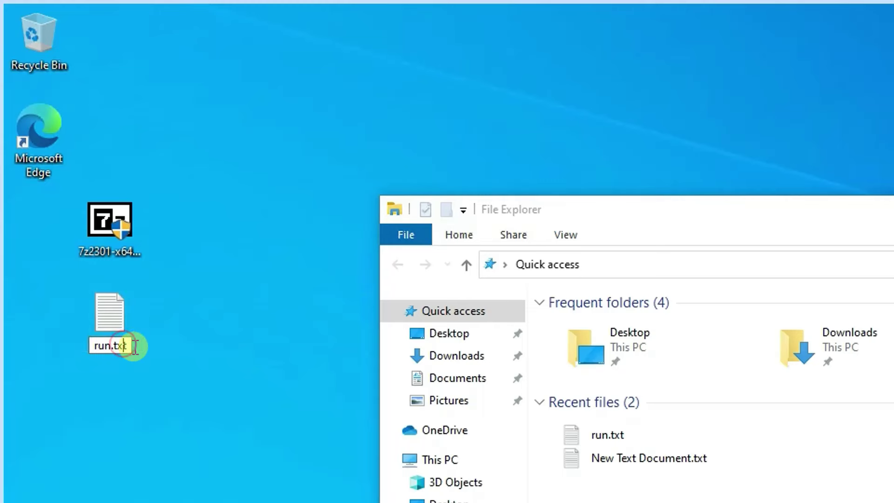
key("BackSpace")
key("BackSpace")
key("BackSpace")
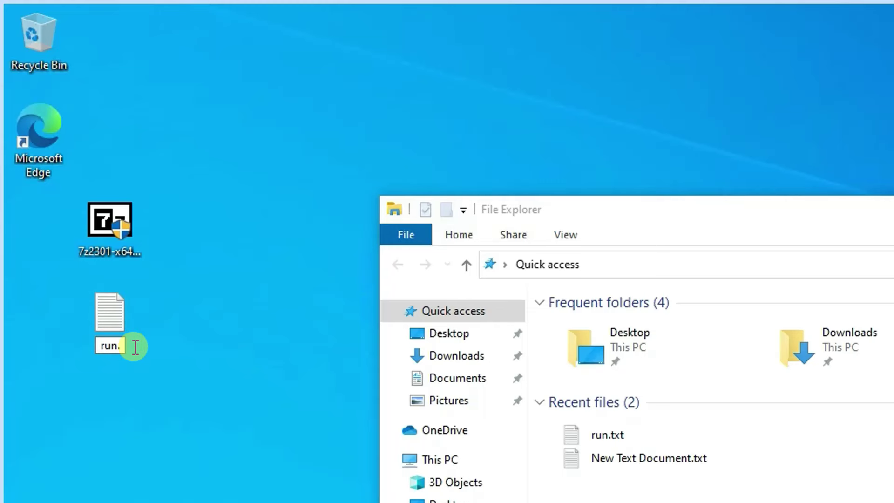
type("bat")
key("Return")
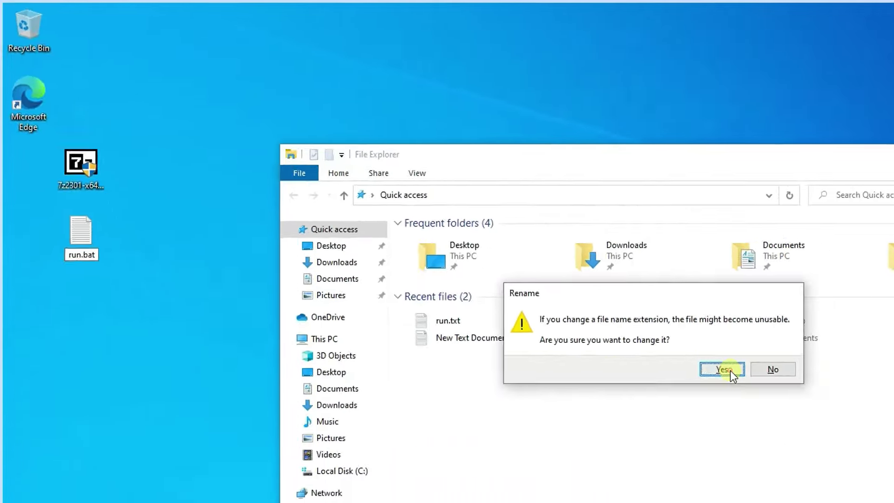
left_click(730, 371)
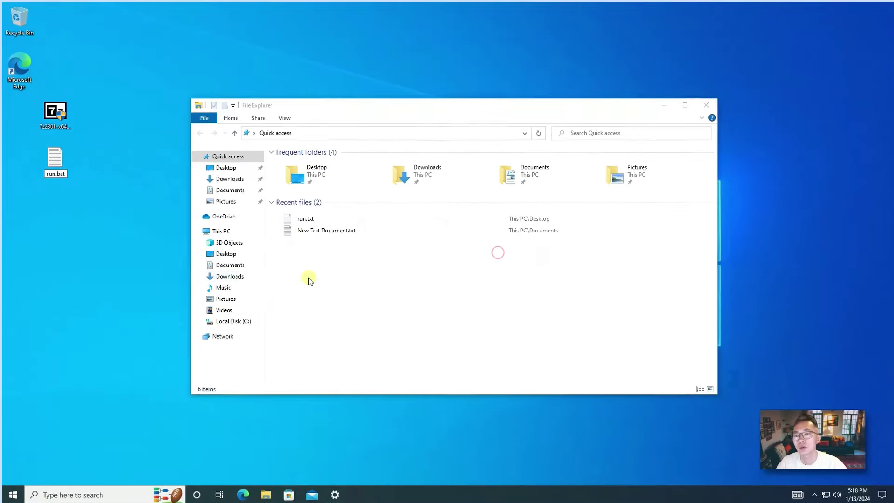
- Run run.bat, try to install 7-Zip into the default C:\Program Files\7-Zip\ folder, and abort the setup
double_click(66, 158)
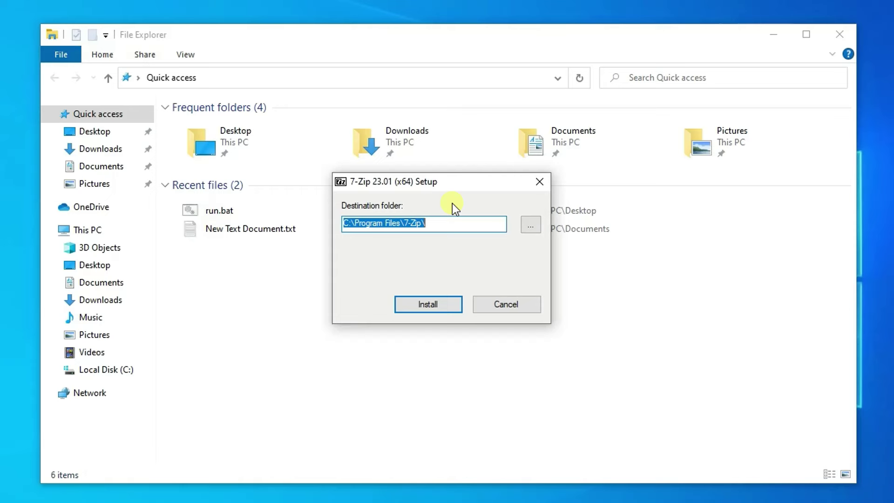
left_click(445, 307)
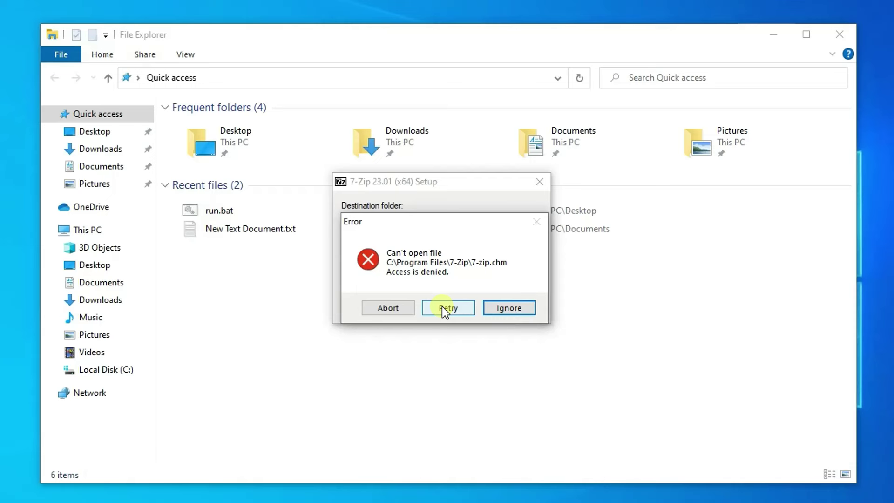
left_click(527, 226)
left_click(538, 219)
left_click(391, 308)
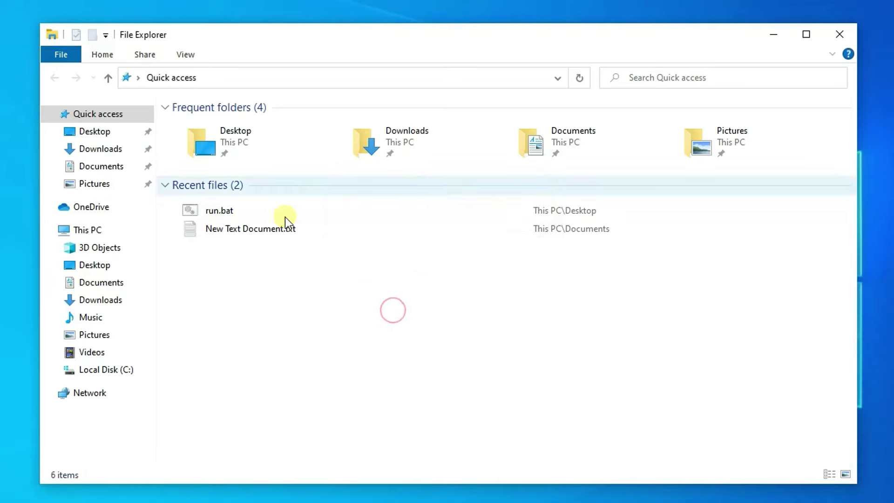
- Create a folder named Tools in the root of Local Disk (C:)
left_click(127, 370)
right_click(202, 261)
mouse_move(308, 414)
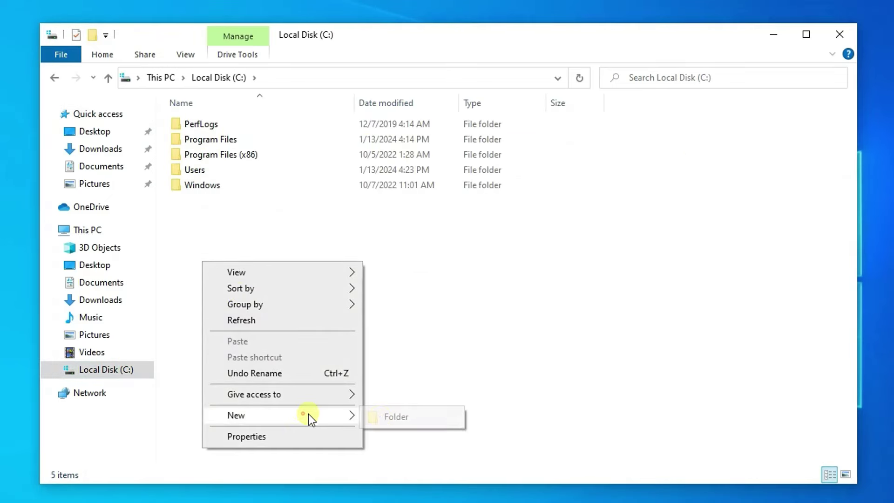
left_click(412, 419)
type("Tools")
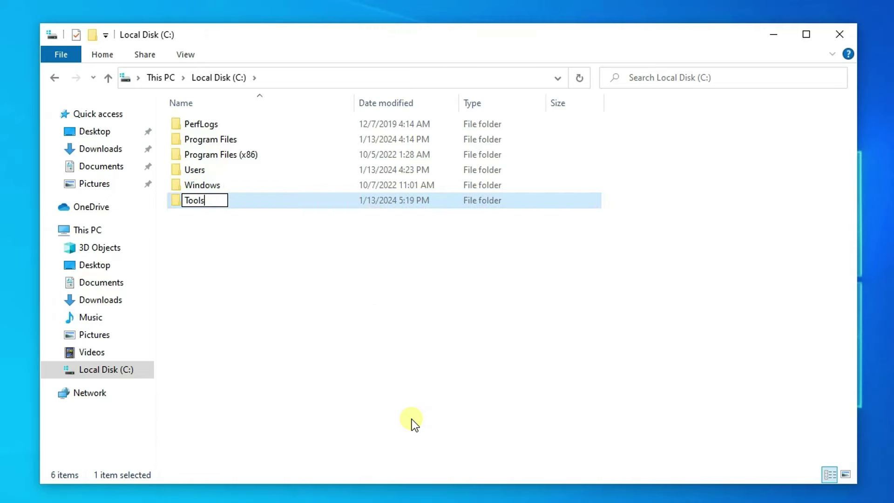
key("Return")
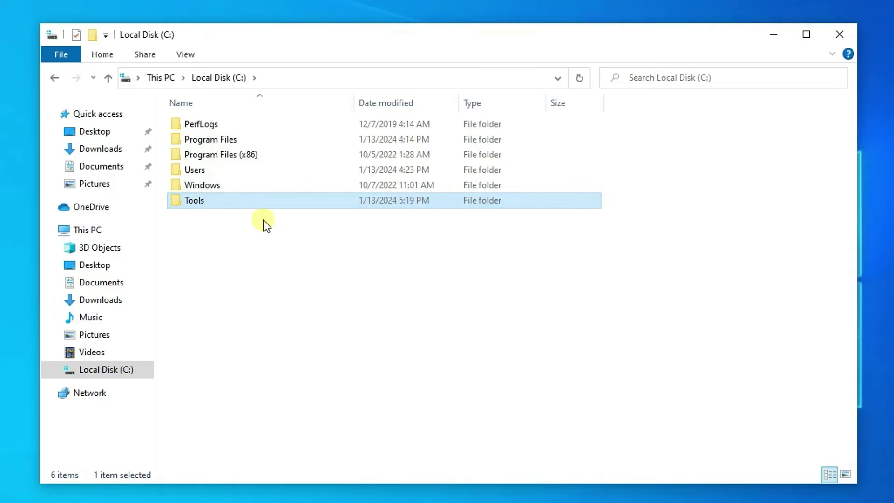
- Create a subfolder named 7zip inside C:\Tools
double_click(254, 204)
right_click(250, 222)
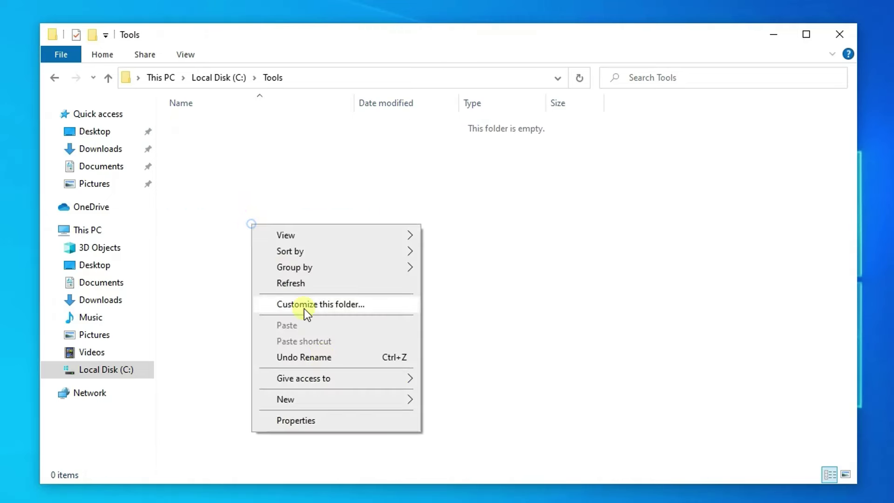
left_click(337, 395)
left_click(473, 402)
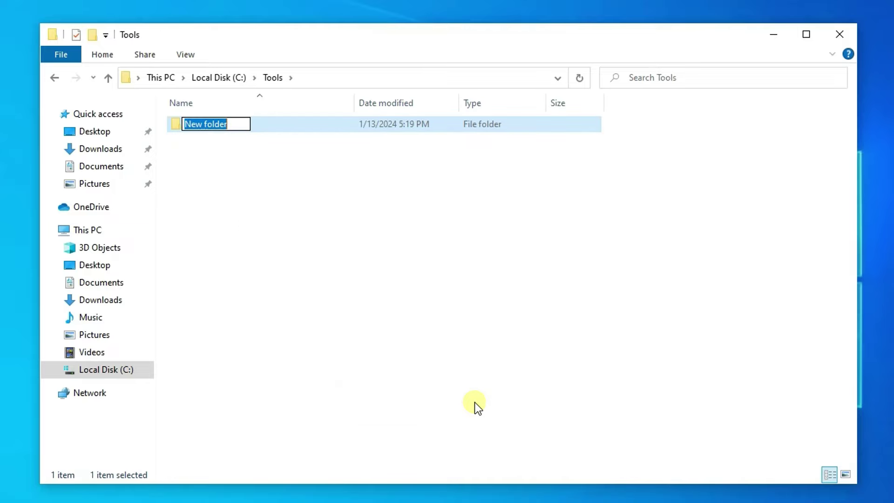
type("7zip")
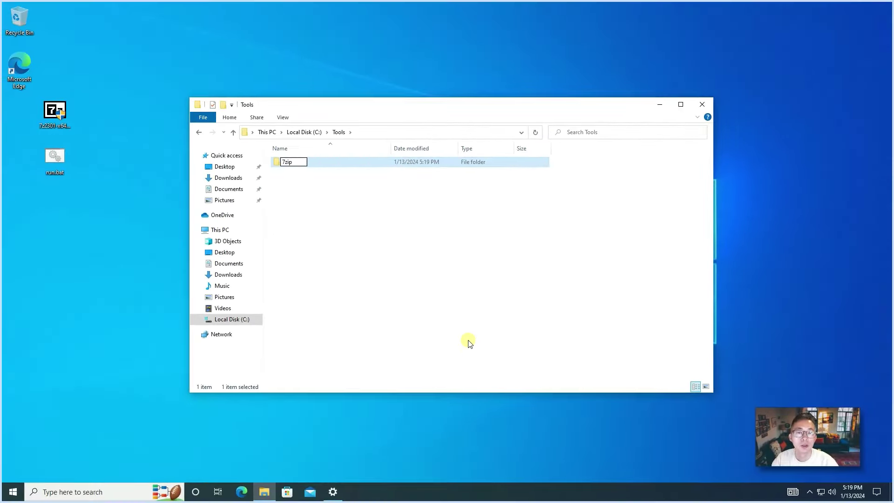
key("Return")
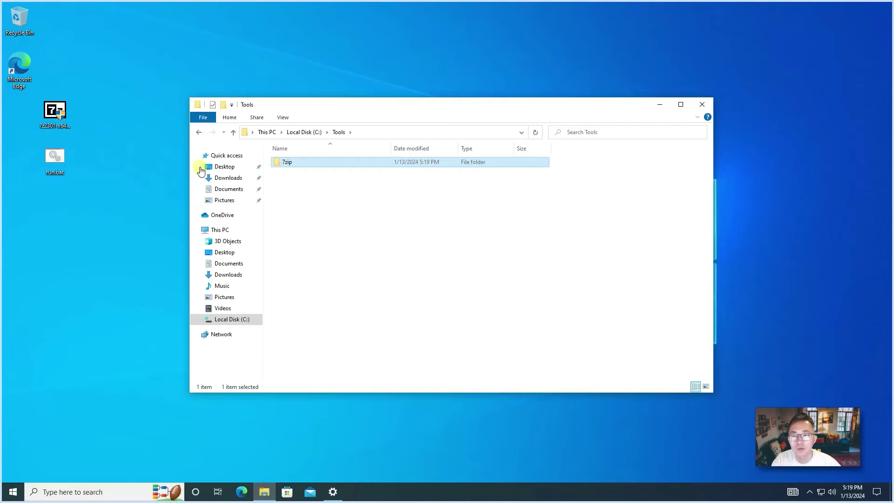
- Run run.bat from the desktop again and browse to C:\Tools\7zip as the 7-Zip installation folder
double_click(60, 159)
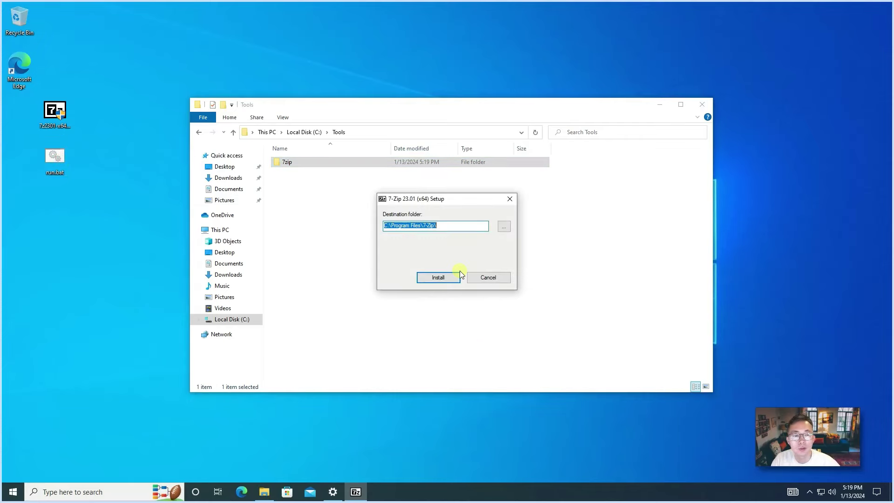
left_click(503, 226)
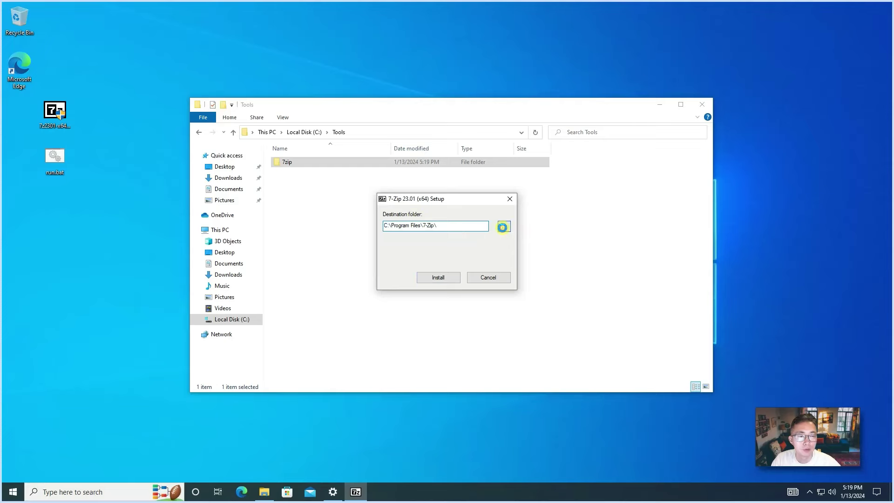
left_click(424, 305)
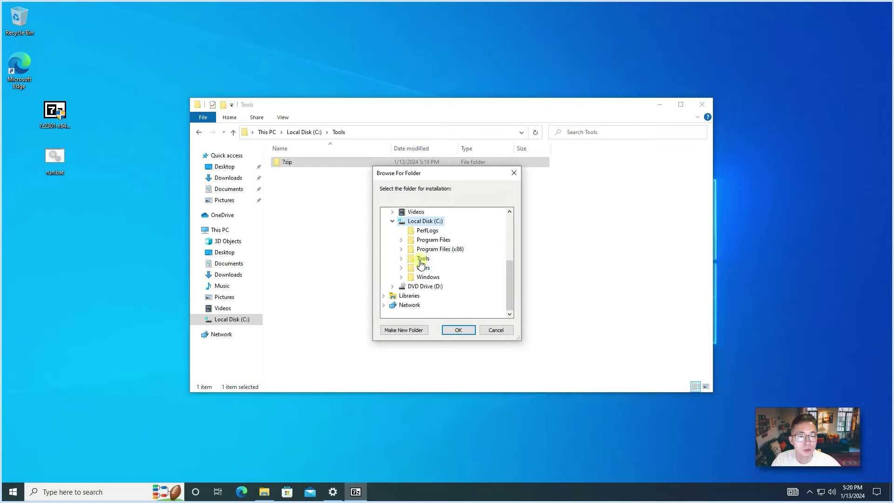
left_click(402, 259)
left_click(429, 268)
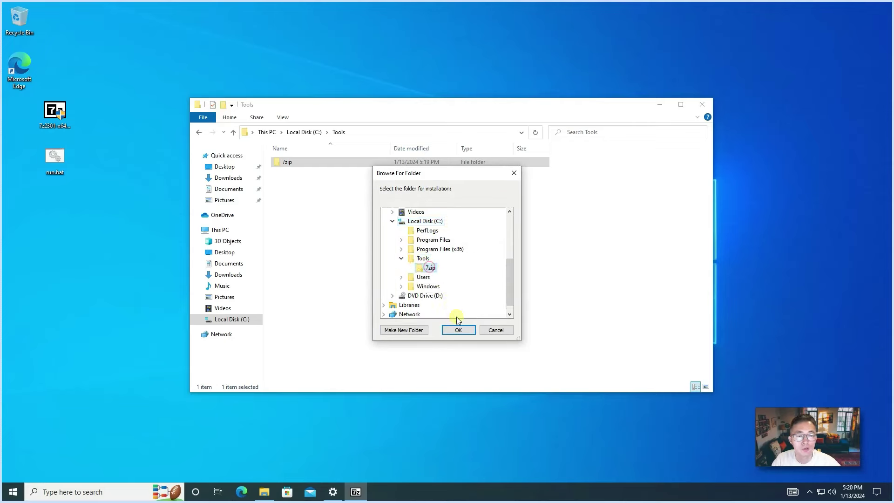
left_click(458, 329)
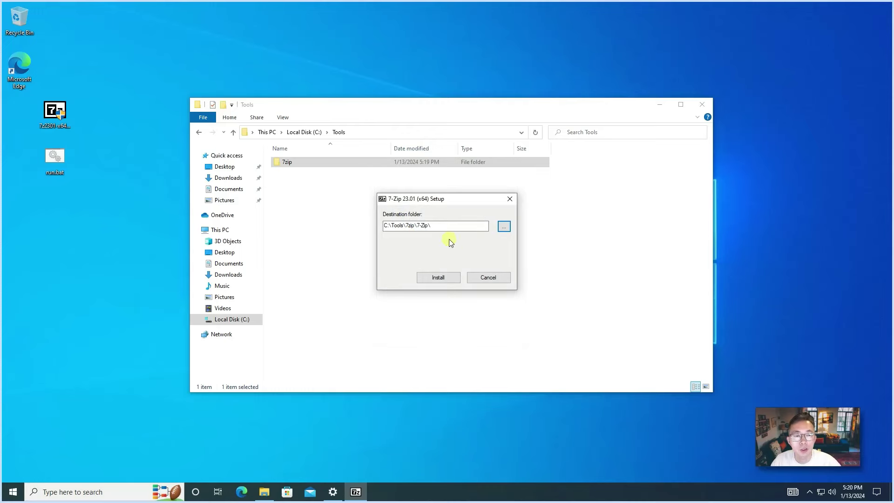
- Shorten the destination path to C:\Tools\7zip\, install 7-Zip there, and close the finished setup
left_click(443, 226)
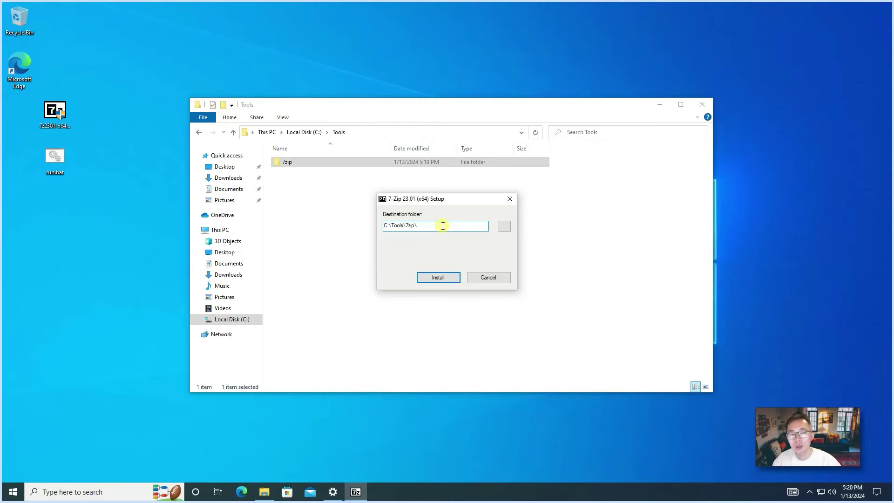
left_click(446, 277)
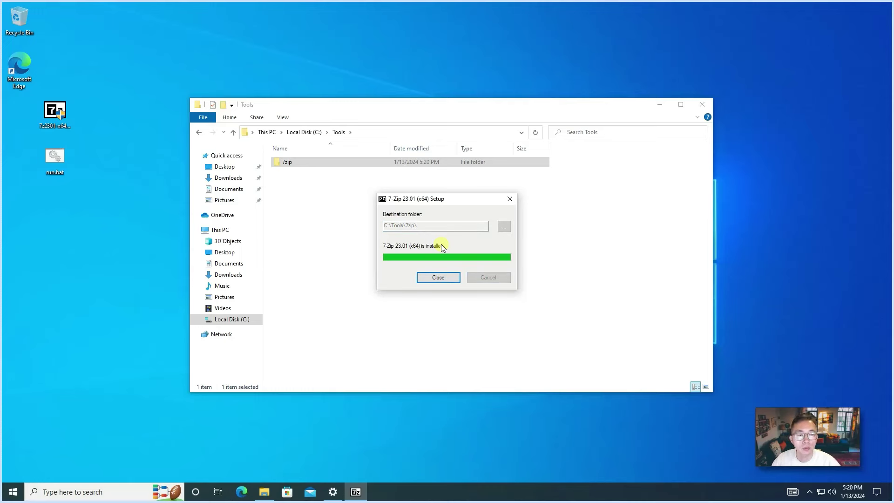
left_click(446, 277)
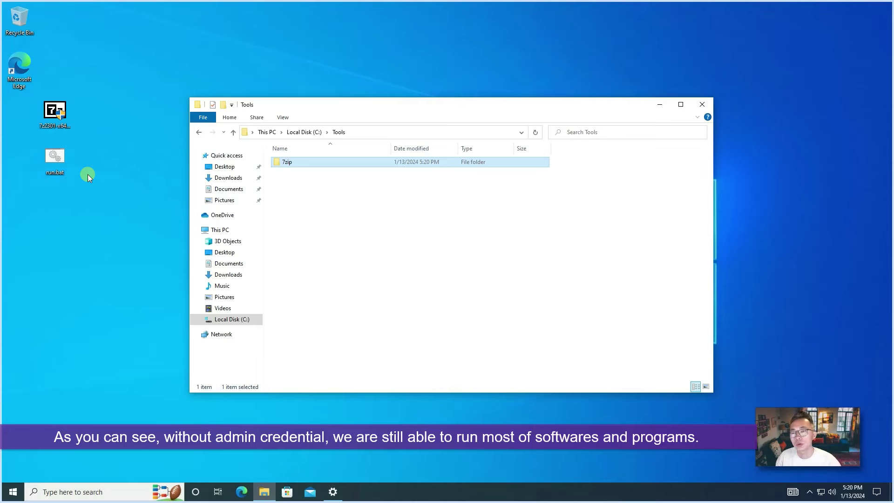
- Bring up the available file actions for run.bat on the desktop
right_click(58, 156)
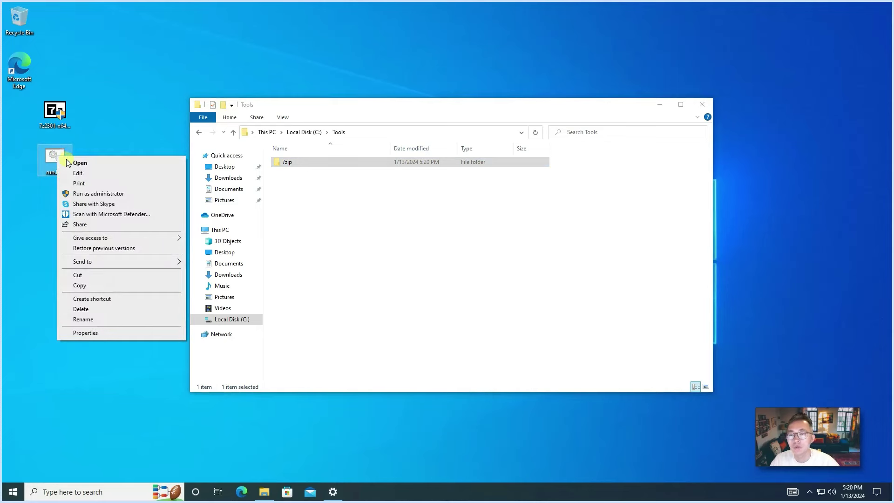
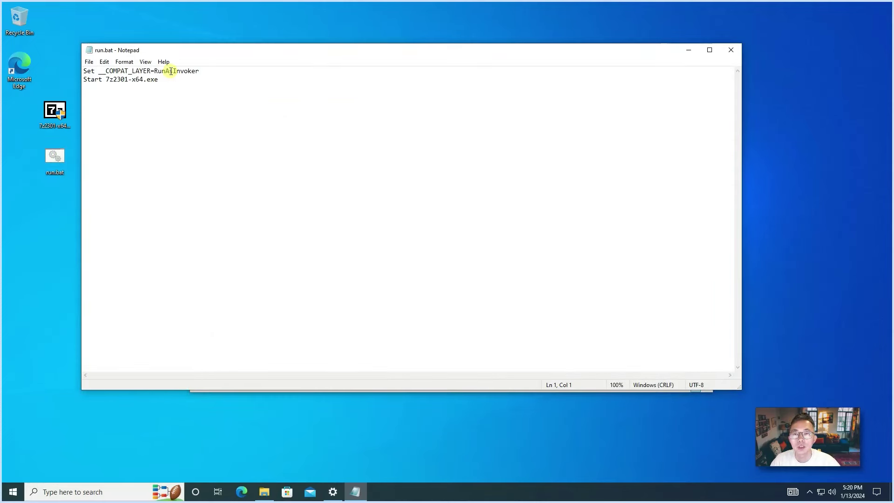
- Review the RunAsInvoker compatibility setting and the 7z2301-x64.exe start command in run.bat, and close the file unchanged
left_click_drag(170, 80, 85, 67)
left_click(155, 79)
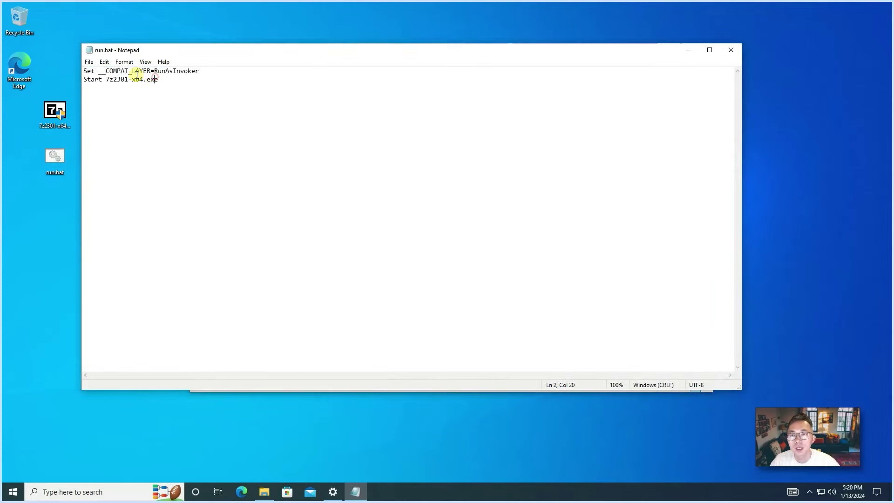
left_click(200, 71)
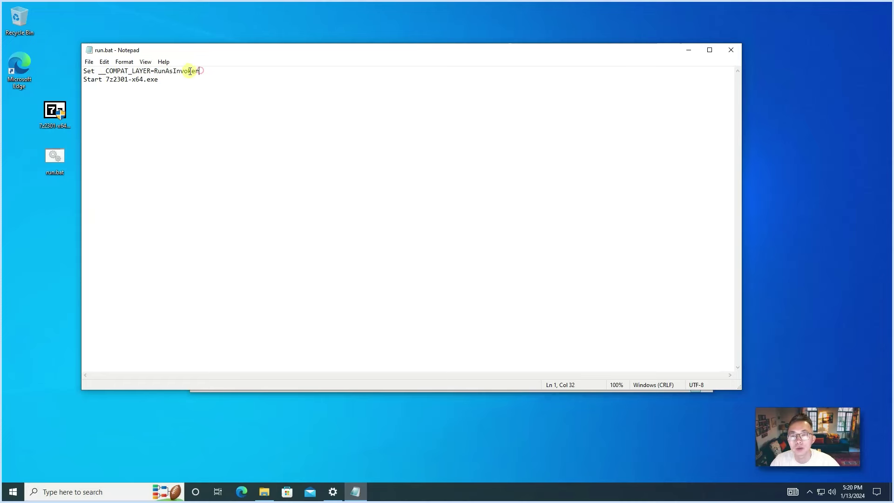
left_click_drag(199, 70, 177, 70)
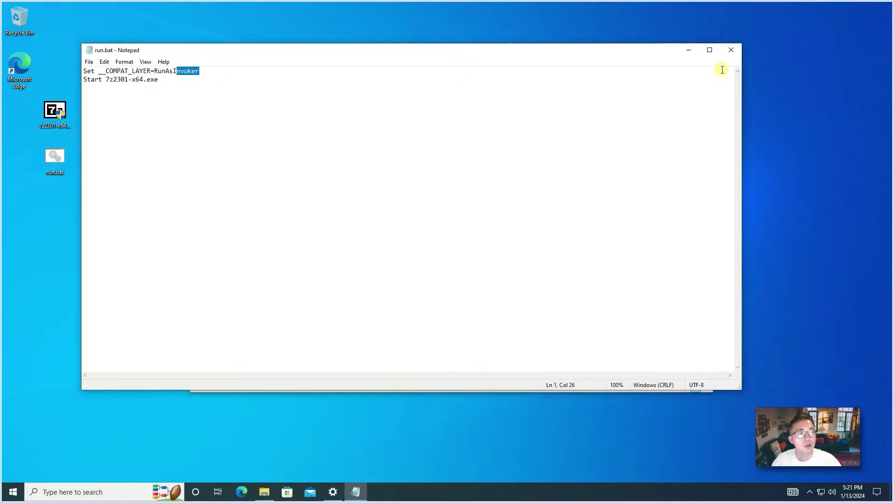
left_click(730, 49)
- Start the 7-Zip setup through run.bat on the desktop and bring up Task Manager's detailed process list
double_click(53, 158)
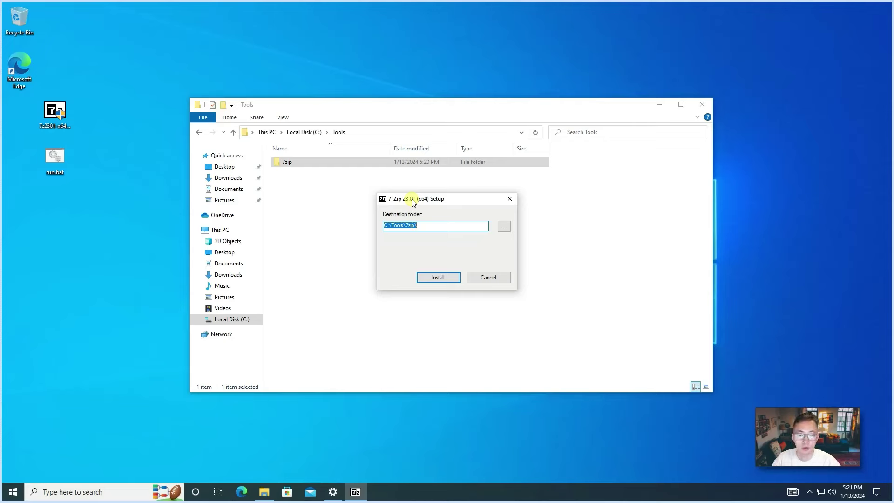
right_click(409, 492)
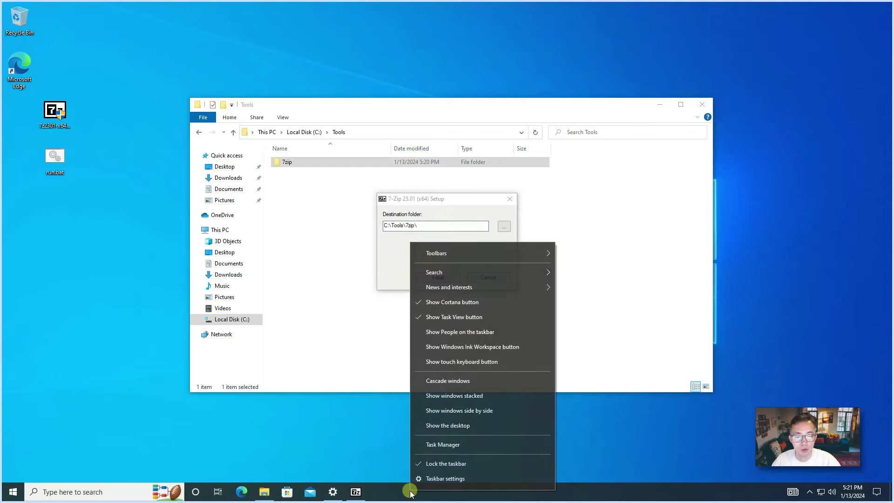
left_click(454, 447)
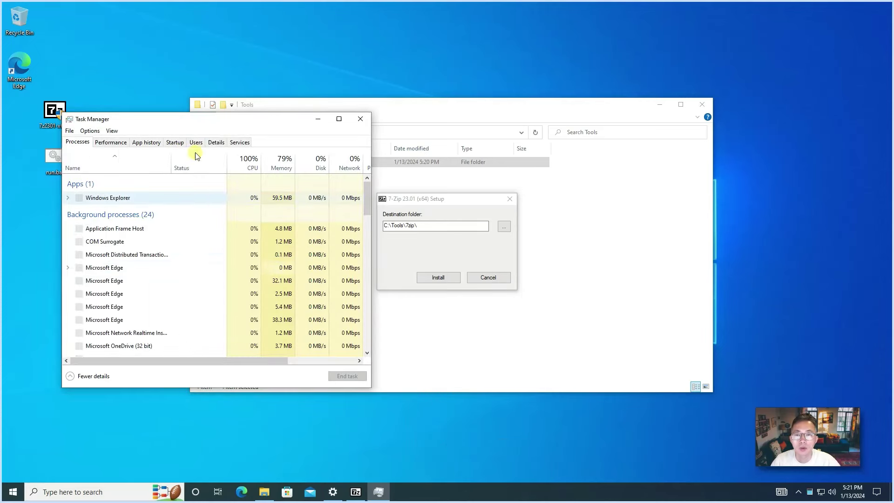
left_click(224, 144)
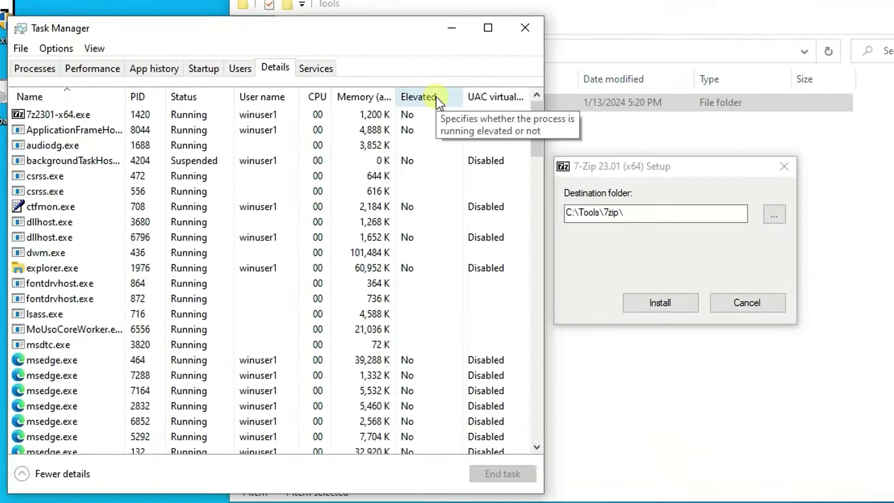
- Check that the Elevated and UAC virtualization columns are enabled for the process list, and select the 7z2301-x64.exe process
right_click(429, 96)
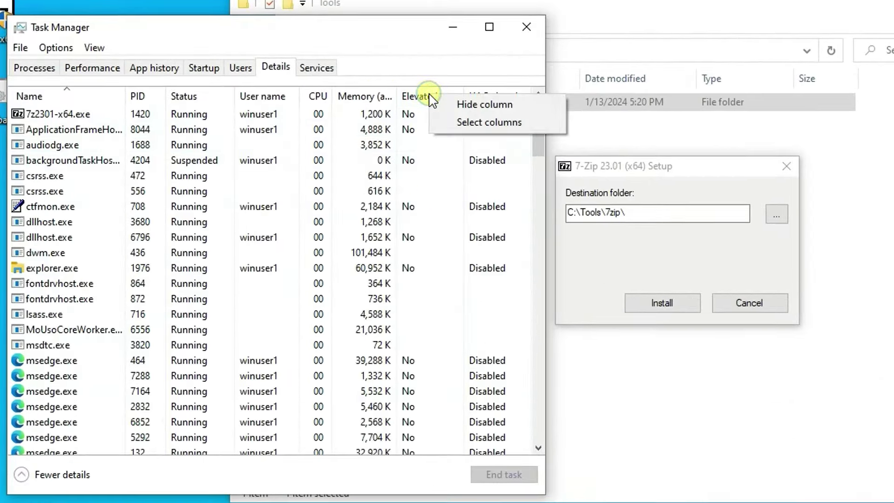
left_click(475, 123)
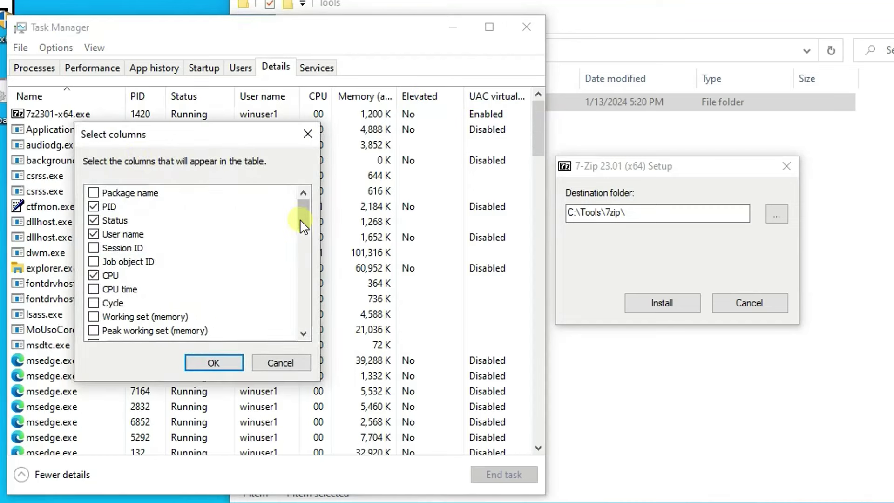
left_click_drag(300, 218, 303, 306)
left_click(94, 247)
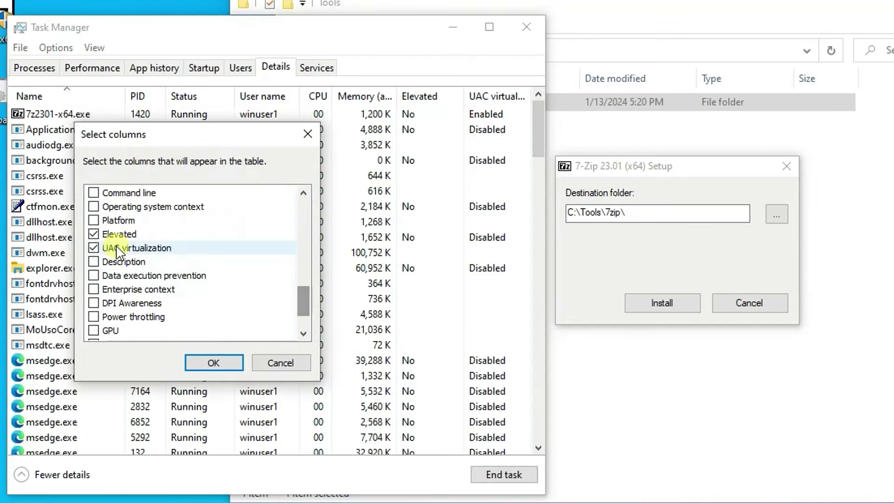
left_click(213, 363)
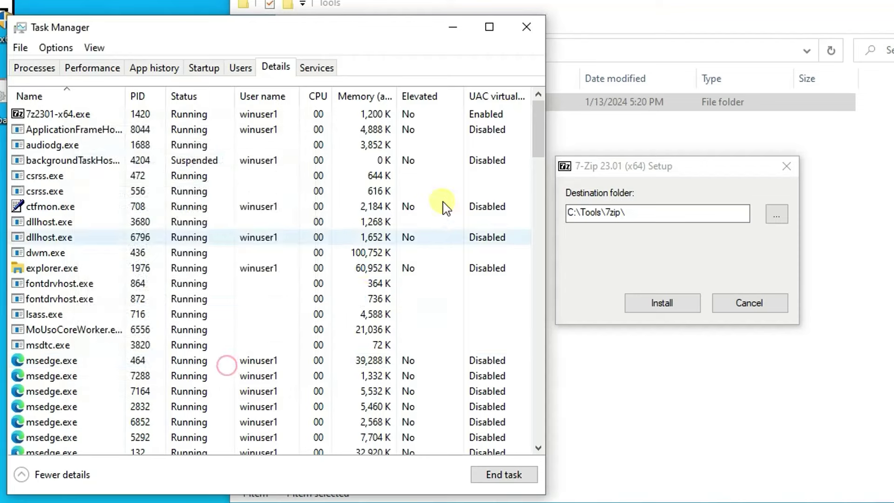
left_click(72, 114)
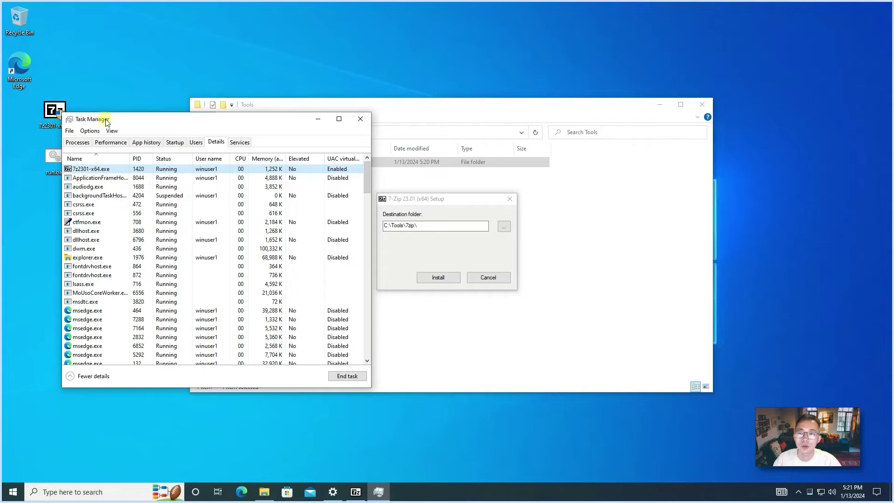
- Move Task Manager clear of the setup window and launch 7z2301-x64.exe directly from the desktop, authorising it with the admin user name and password
left_click_drag(104, 118, 581, 28)
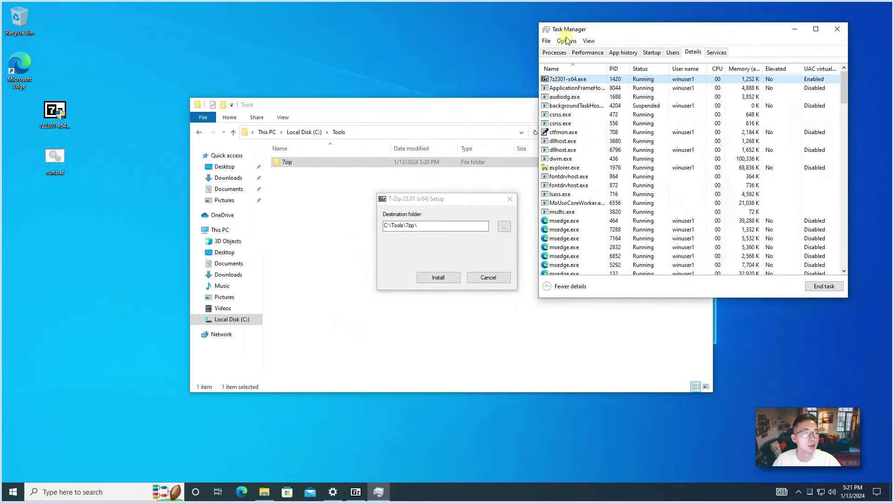
double_click(54, 115)
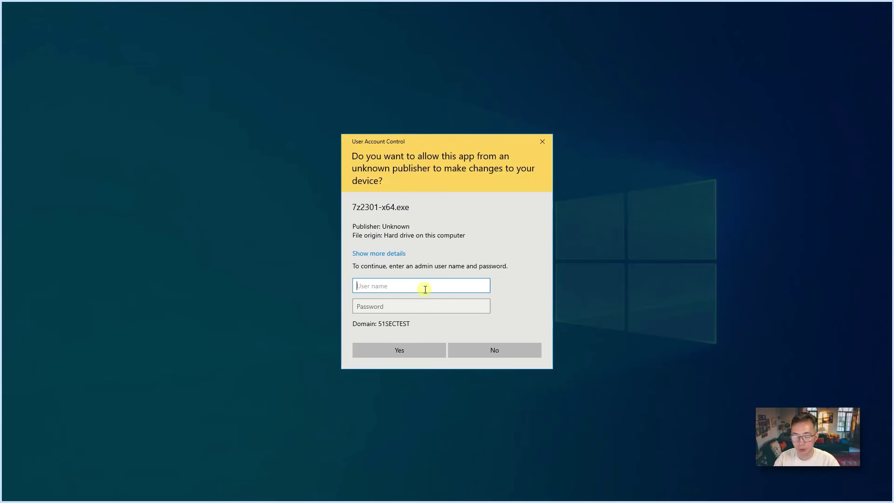
type("admin")
key("Tab")
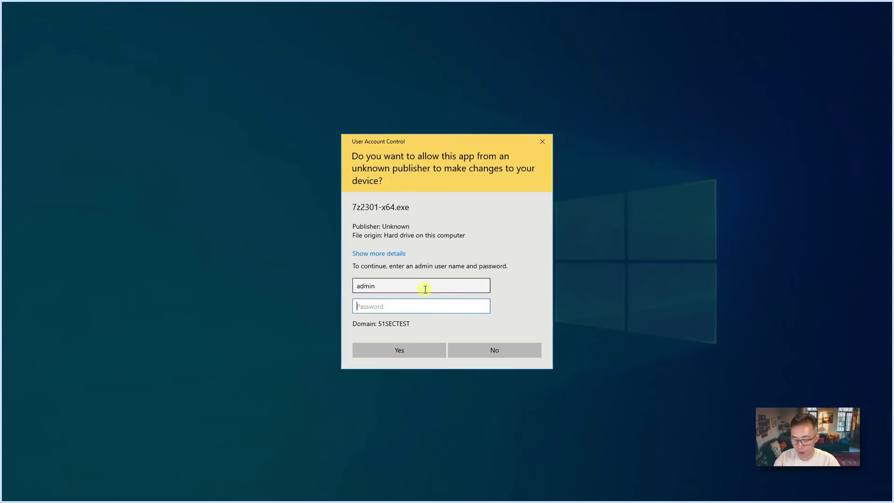
type("•••••••••")
key("Return")
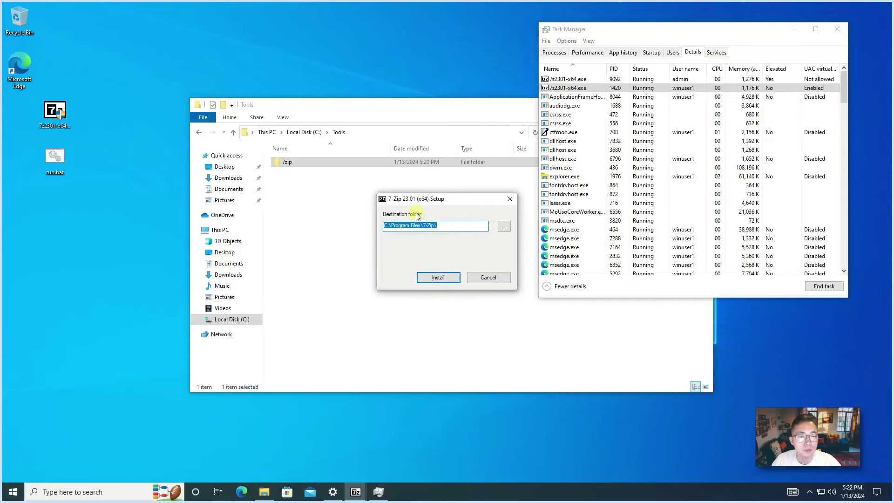
- Separate the two 7-Zip setup windows and compare the Elevated and UAC virtualization values of both 7z2301-x64.exe processes
left_click_drag(427, 202, 372, 266)
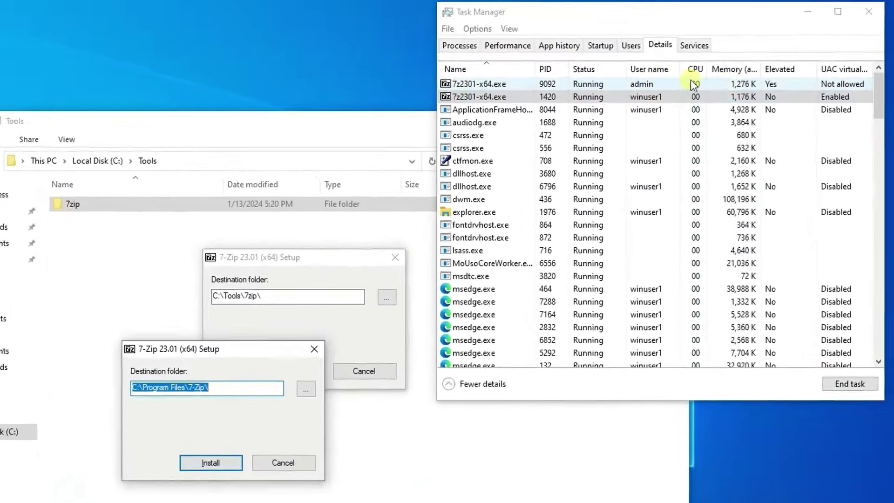
left_click(772, 85)
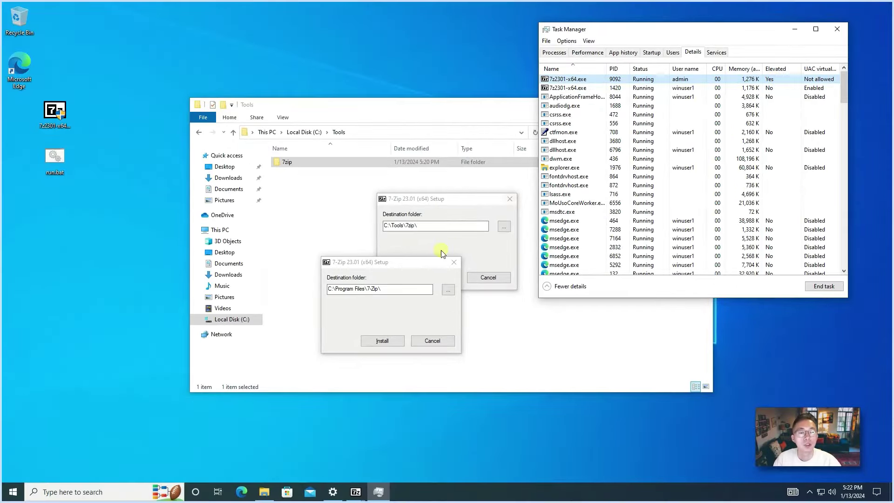
left_click_drag(416, 265, 202, 238)
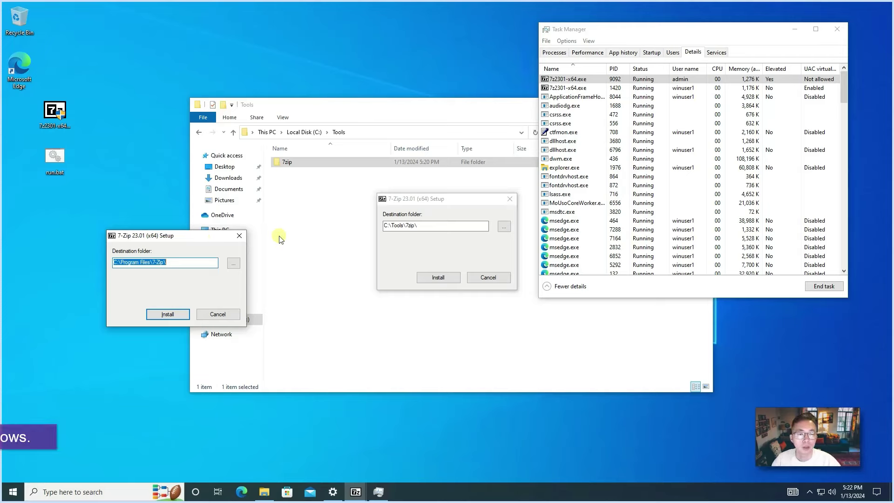
left_click(443, 202)
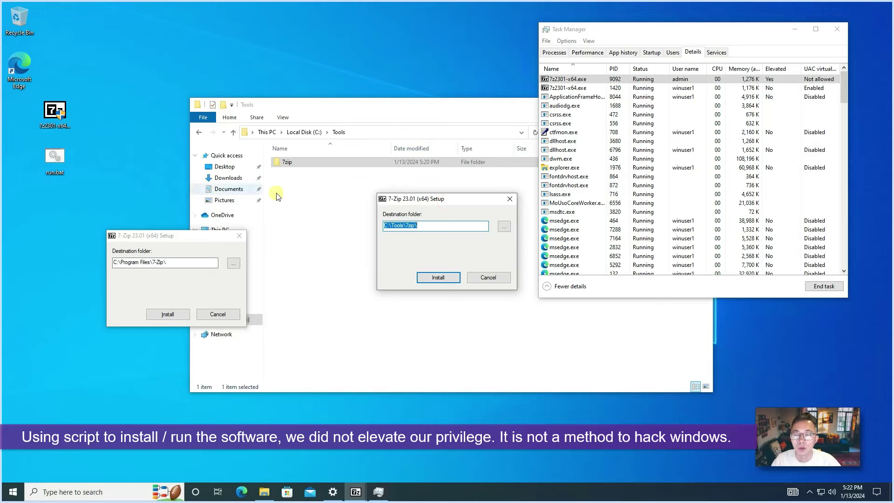